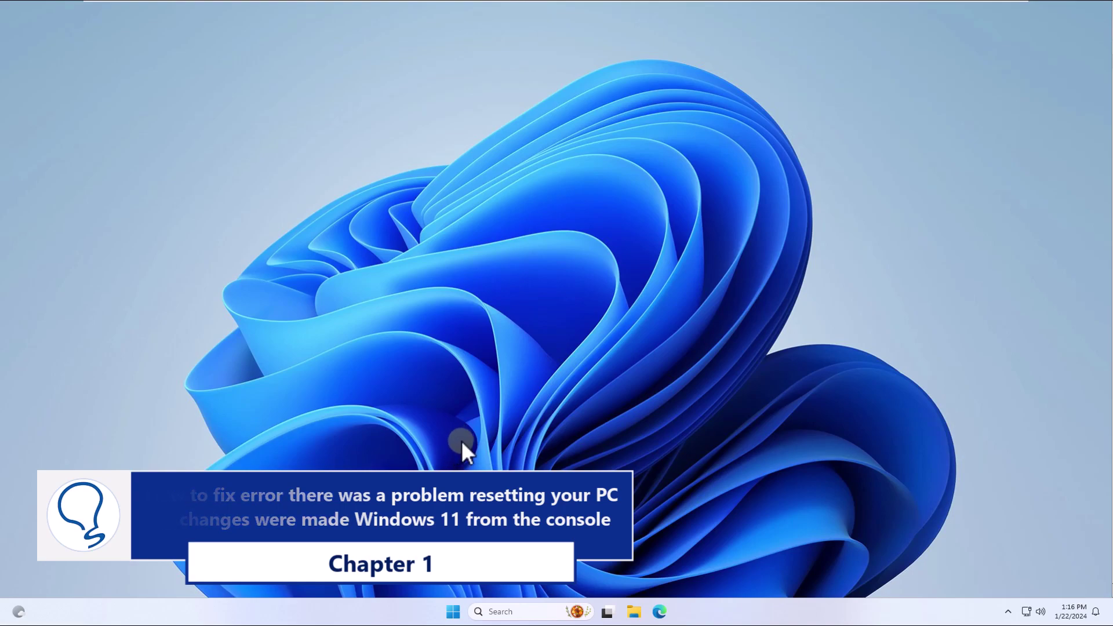
Launch cmd from Windows Search as administrator and approve the UAC prompt.
{"action": "left_click", "coordinate": [500, 611]}
{"action": "type", "text": "cmd"}
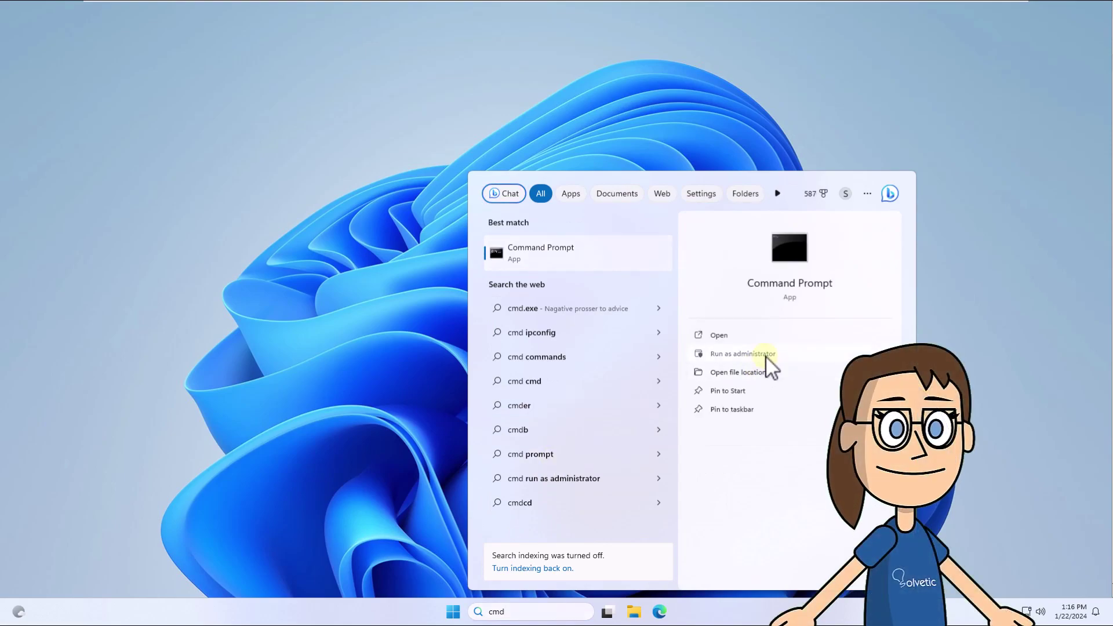
{"action": "left_click", "coordinate": [744, 354]}
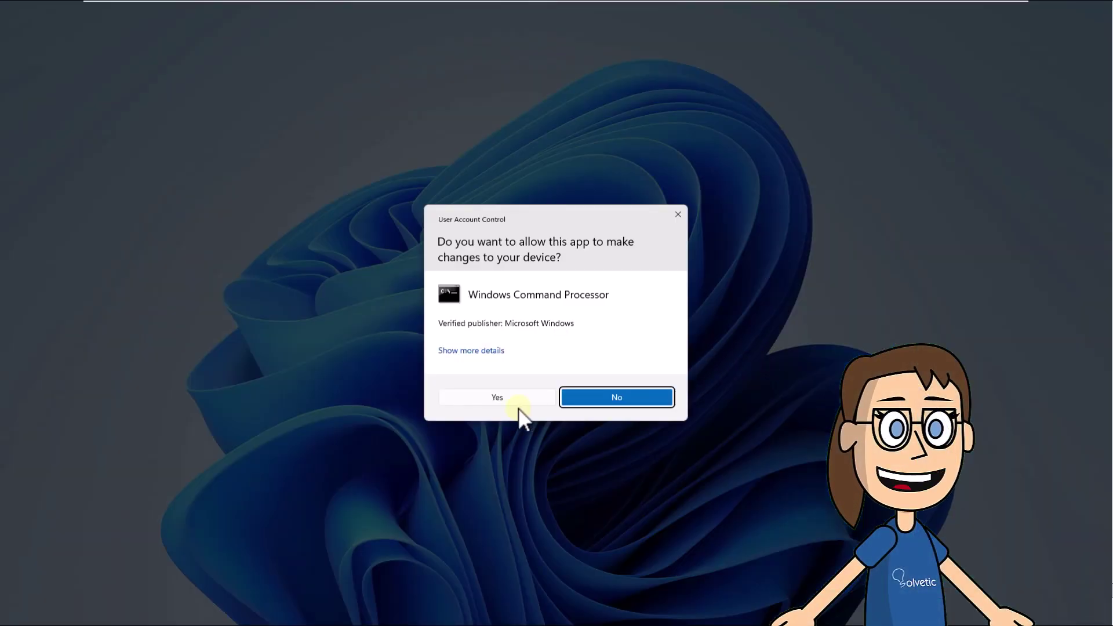
{"action": "left_click", "coordinate": [494, 399]}
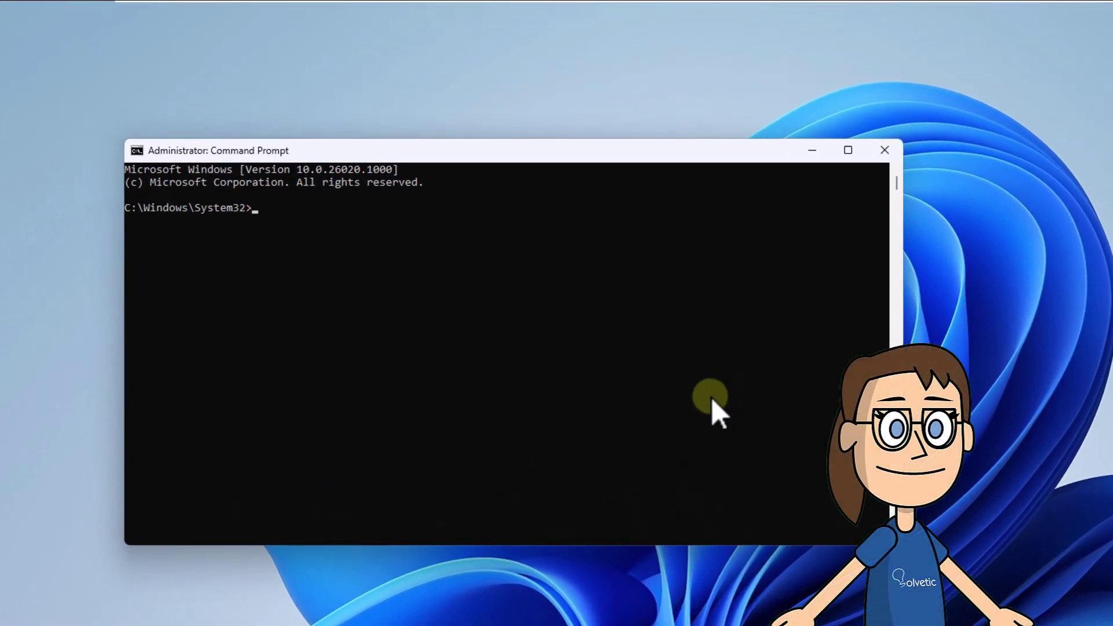
{"action": "type", "text": "reagen"}
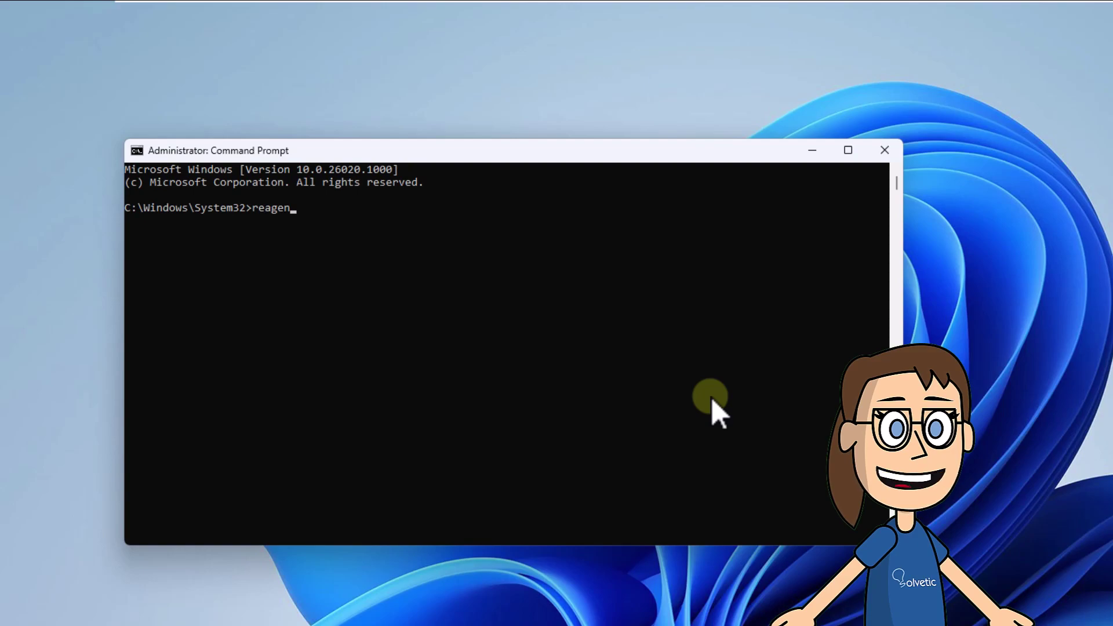
{"action": "type", "text": "tc /disable"}
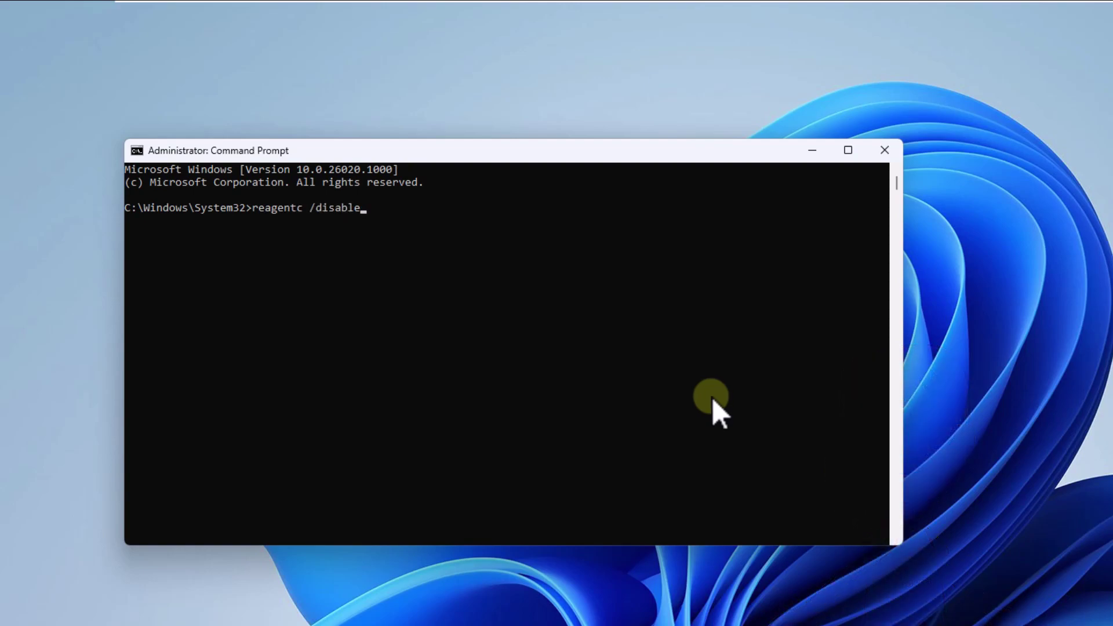
Run reagentc /disable then reagentc /enable to reset the recovery environment, and exit the console.
{"action": "key", "text": "Return"}
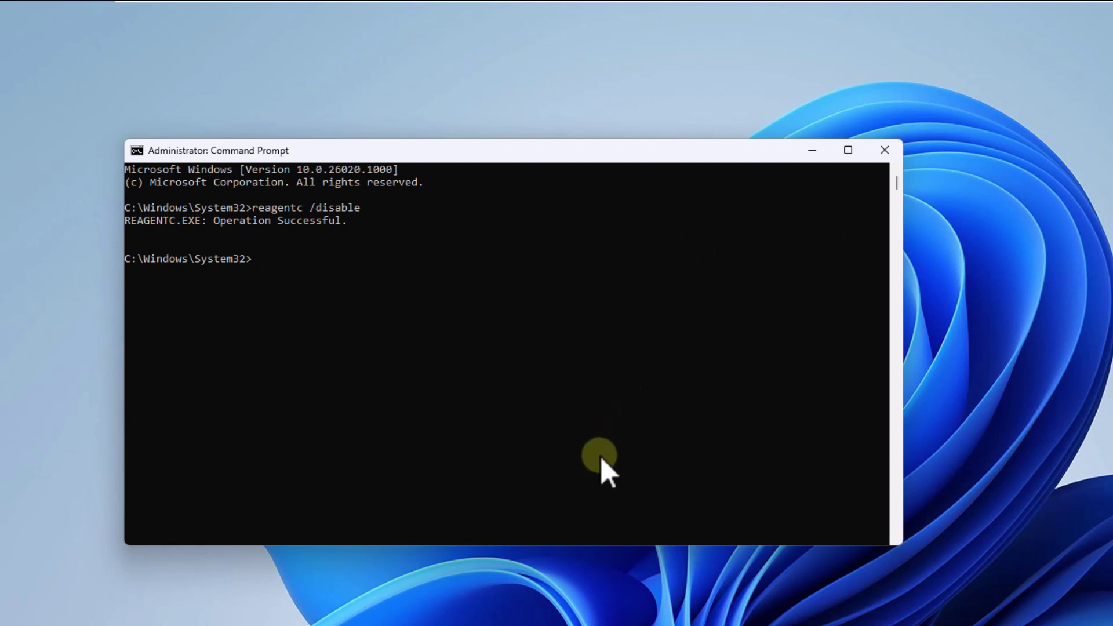
{"action": "type", "text": "cls"}
{"action": "key", "text": "Return"}
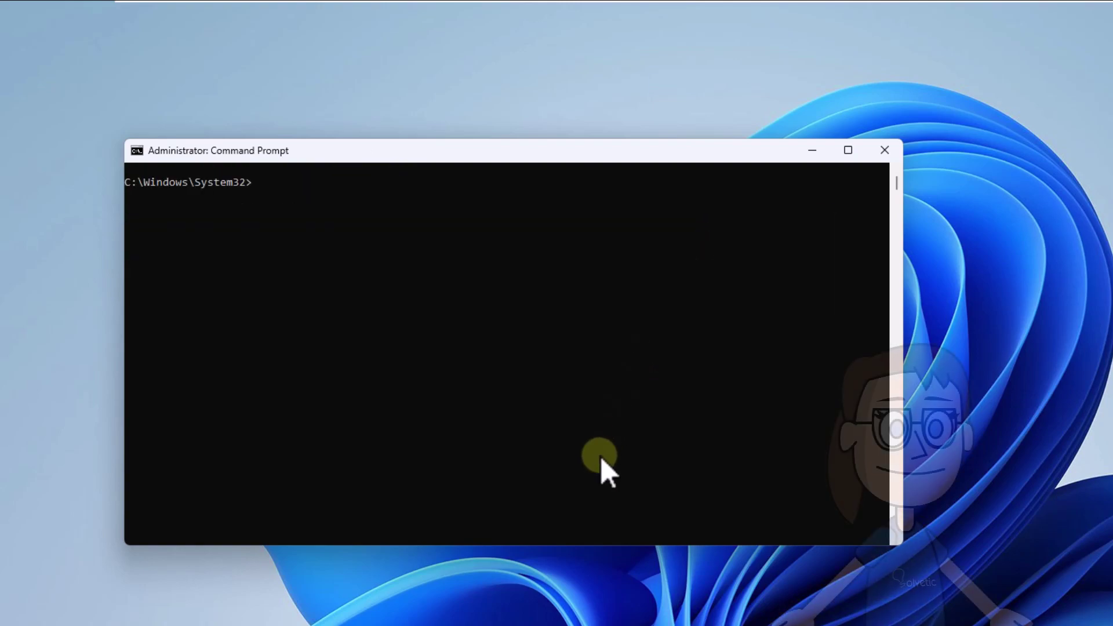
{"action": "type", "text": "reagentc "}
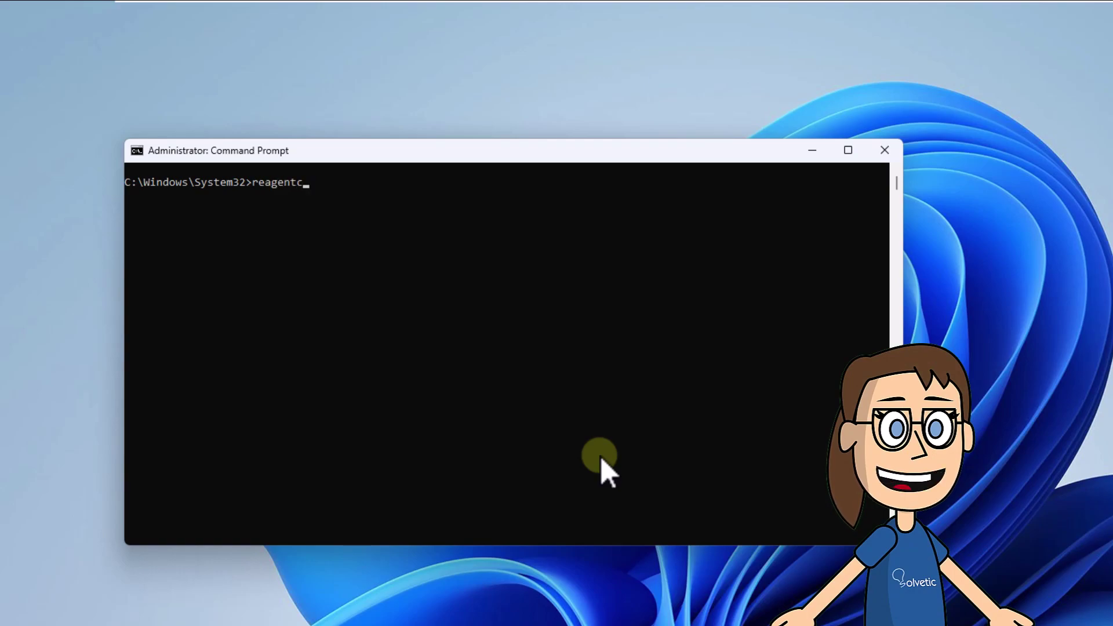
{"action": "type", "text": "/enable"}
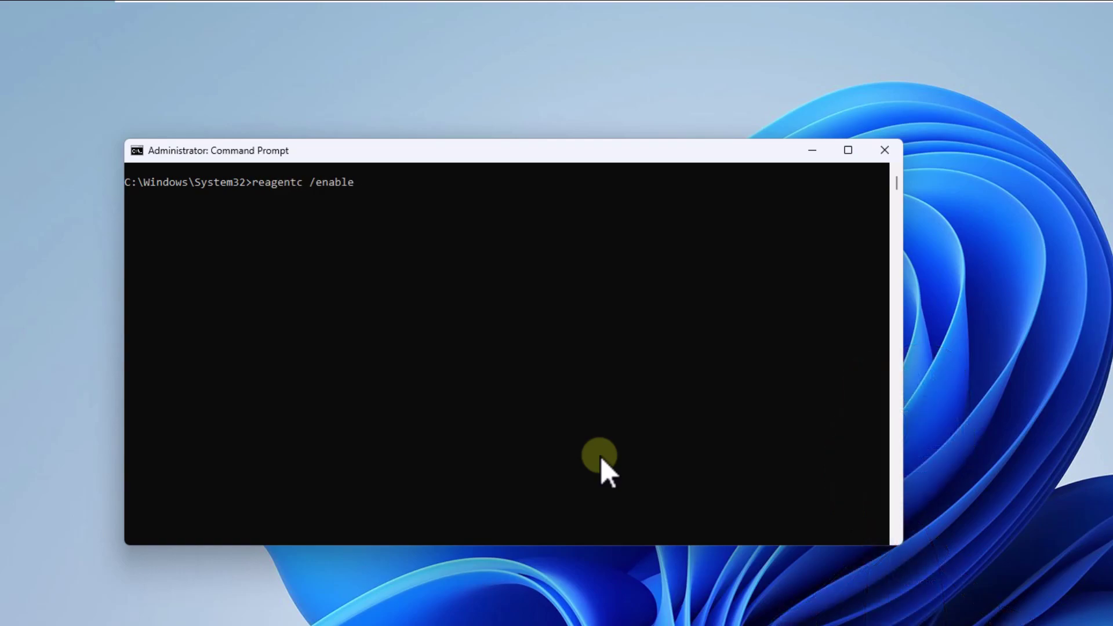
{"action": "key", "text": "Return"}
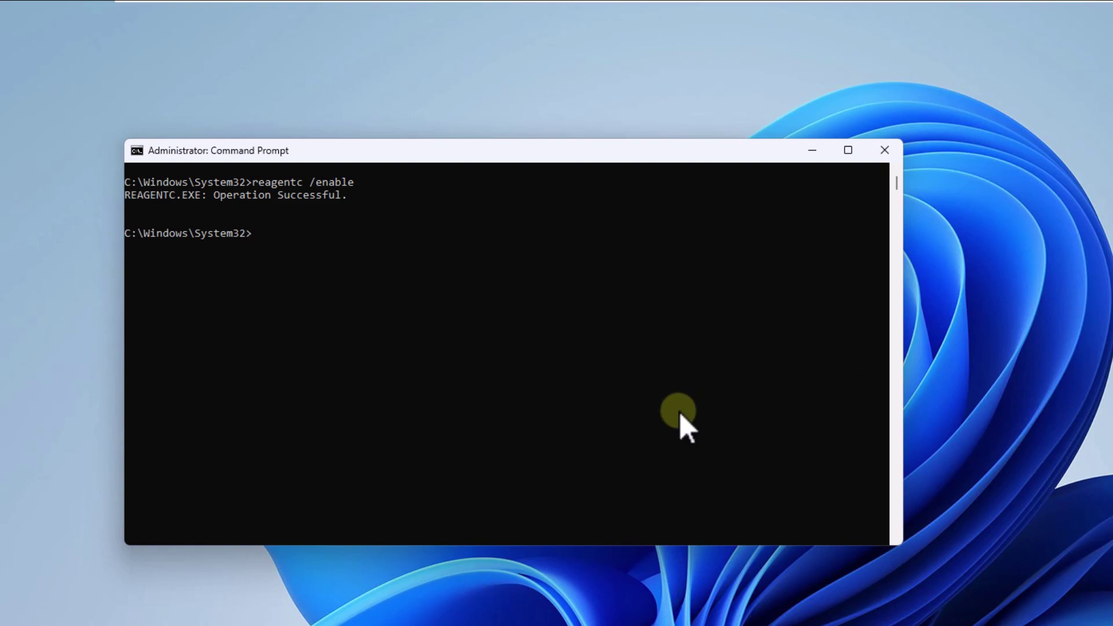
{"action": "type", "text": "cls"}
{"action": "key", "text": "Return"}
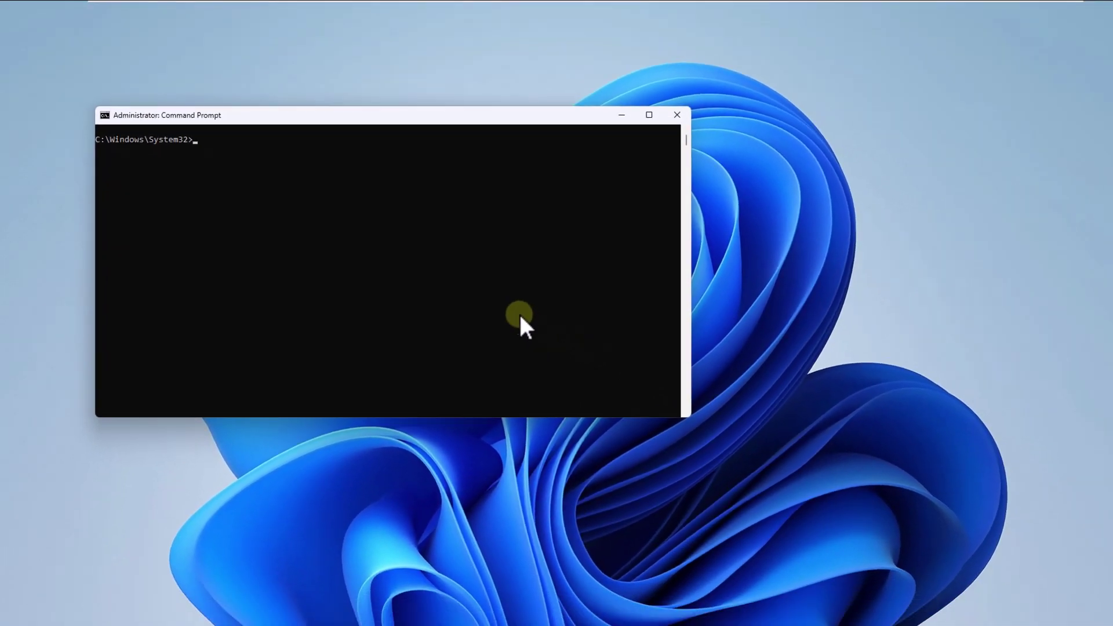
{"action": "type", "text": "exit"}
{"action": "key", "text": "Return"}
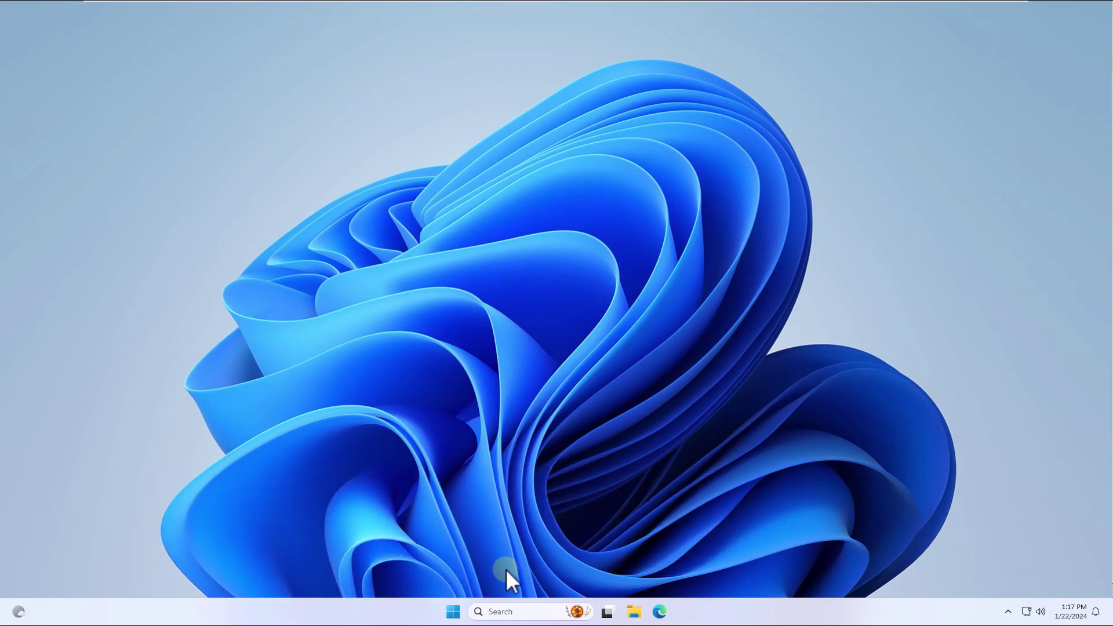
Search for reset and go to the Reset this PC recovery settings.
{"action": "left_click", "coordinate": [508, 611]}
{"action": "type", "text": "rese"}
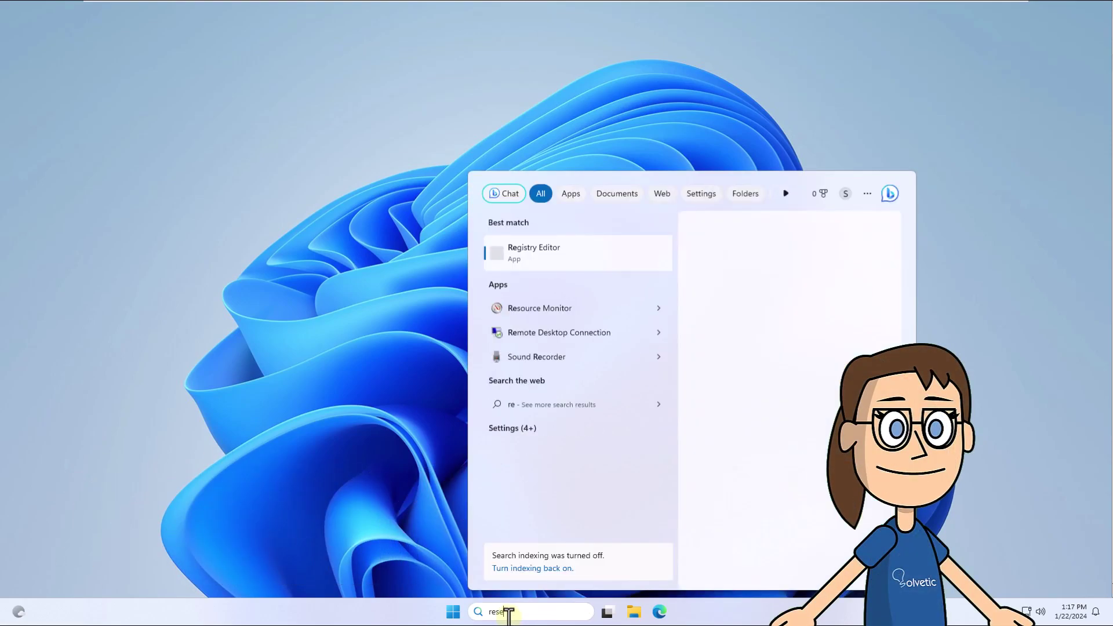
{"action": "type", "text": "t"}
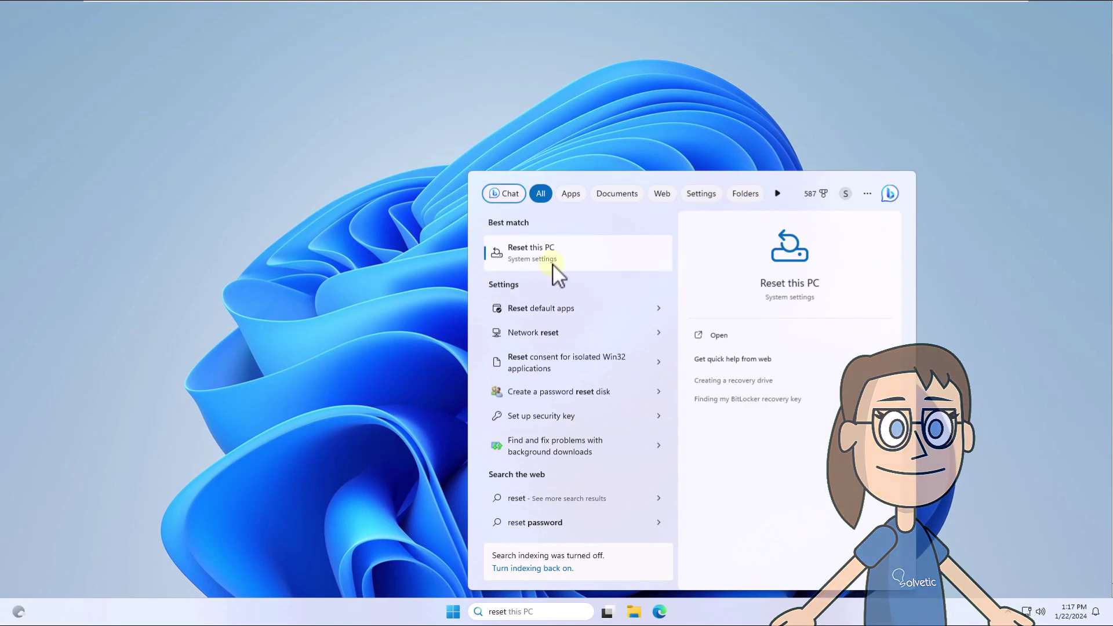
{"action": "left_click", "coordinate": [530, 252]}
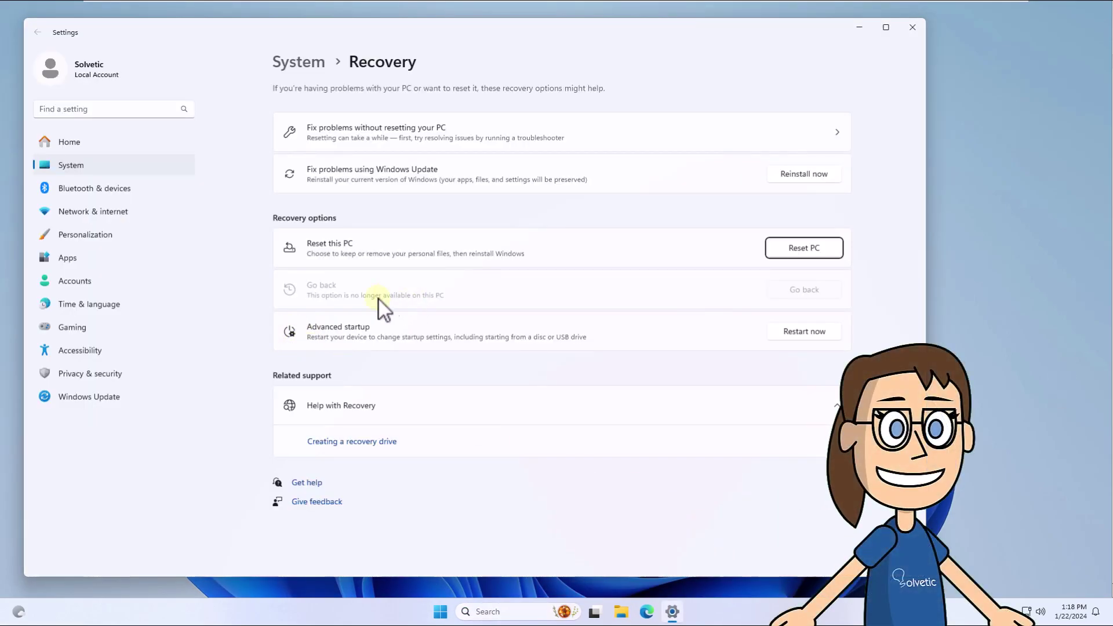
Restart into advanced startup and launch Command Prompt from Troubleshoot's Advanced options.
{"action": "left_click", "coordinate": [797, 333]}
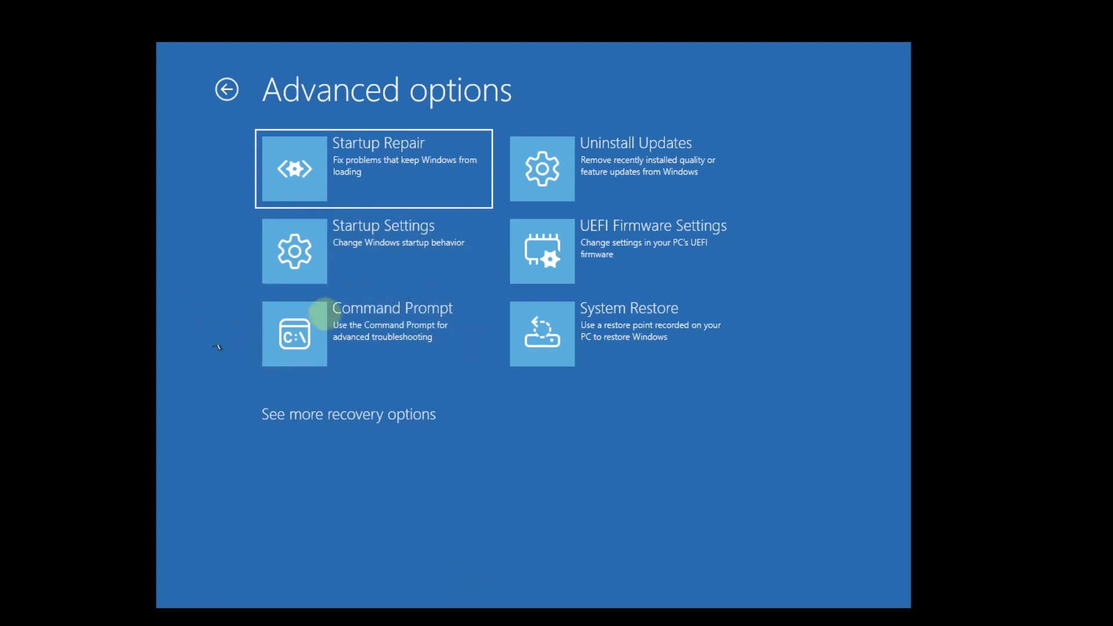
{"action": "left_click", "coordinate": [360, 318]}
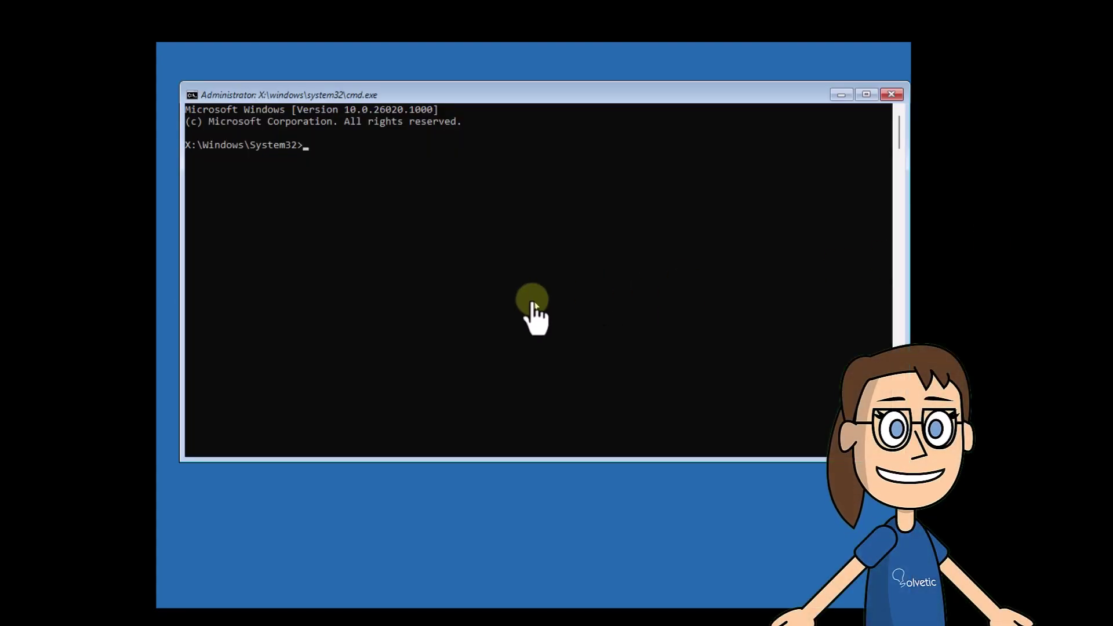
{"action": "type", "text": "wmic logicaldisk get deviceid,volumename,"}
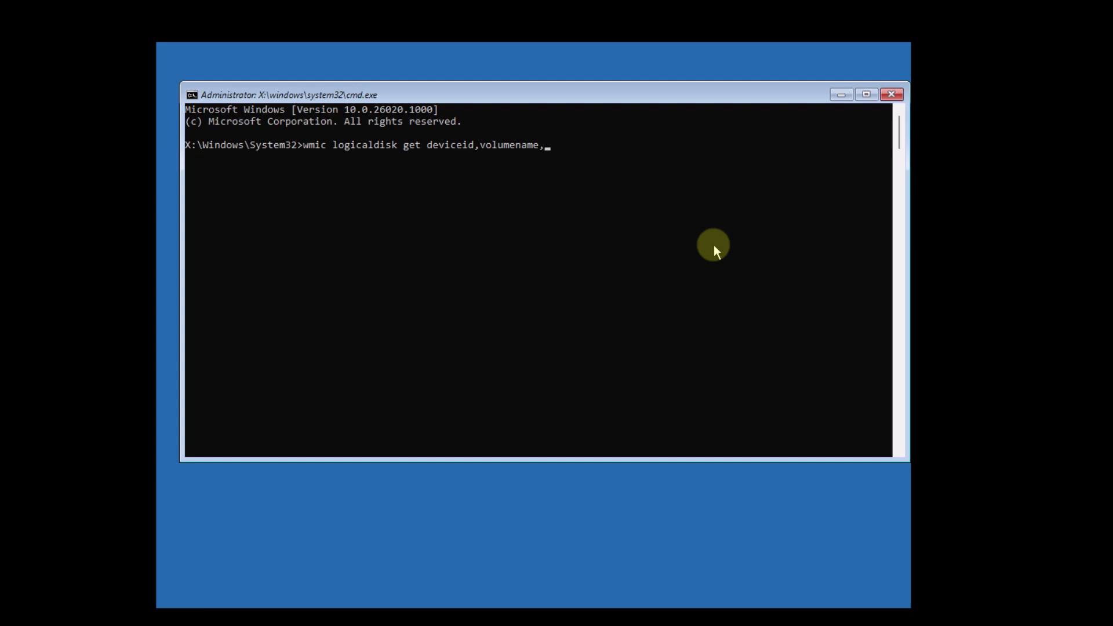
{"action": "type", "text": " descript"}
{"action": "type", "text": "ion"}
Run wmic logicaldisk get deviceid,volumename,description to list drives C:, D:, E:, F:, X:.
{"action": "key", "text": "Return"}
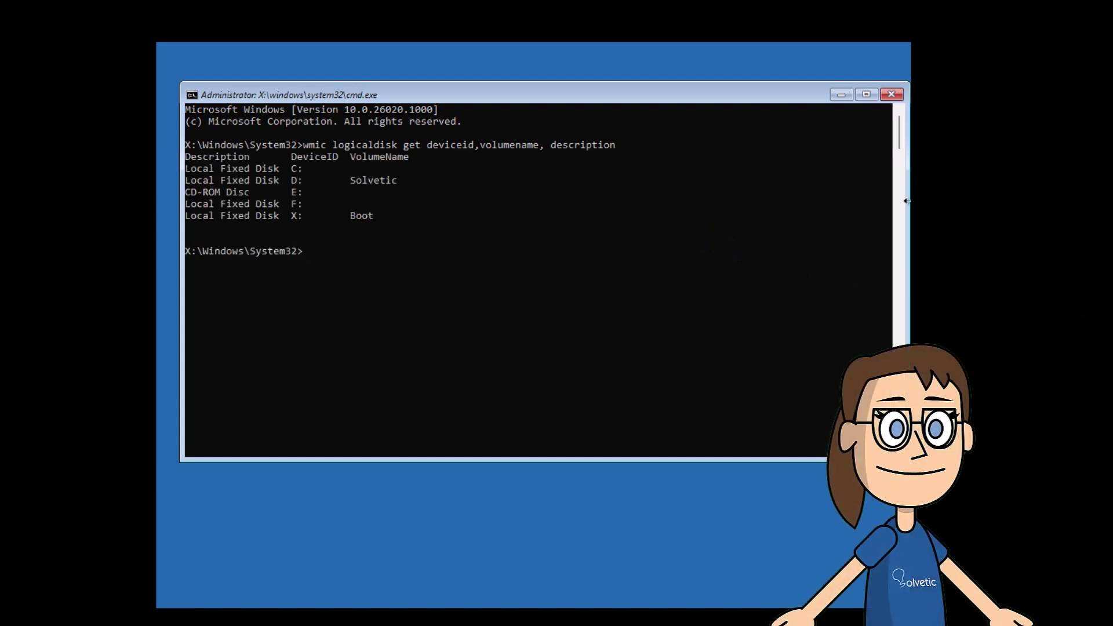
{"action": "left_click", "coordinate": [504, 284]}
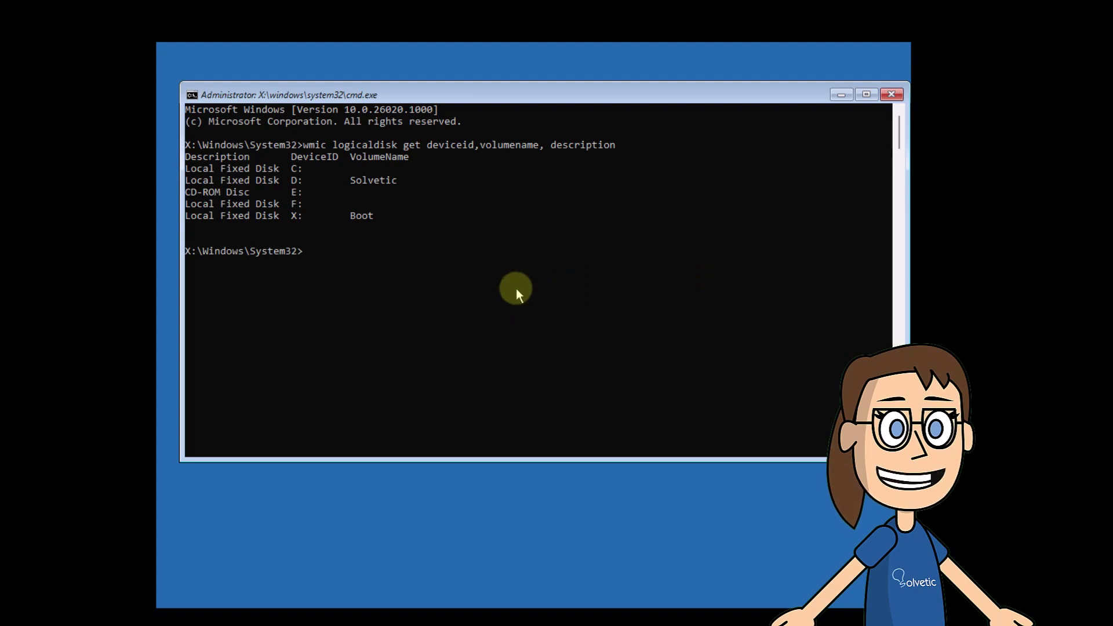
{"action": "type", "text": "s"}
{"action": "type", "text": "fc /"}
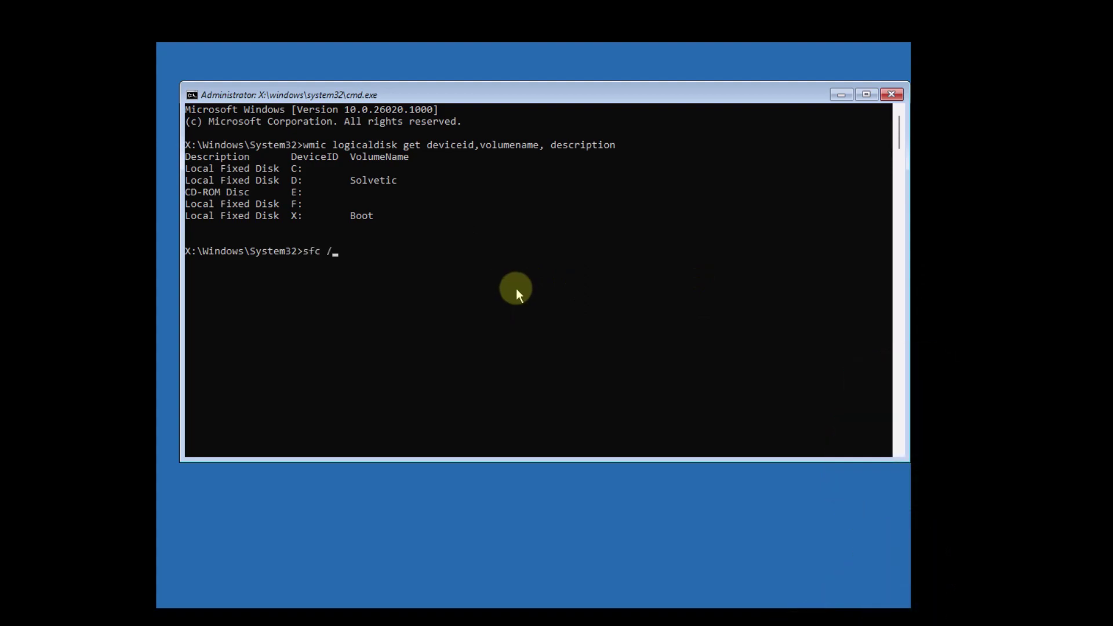
{"action": "type", "text": "scannow"}
{"action": "type", "text": " /offboo"}
{"action": "type", "text": "tdir"}
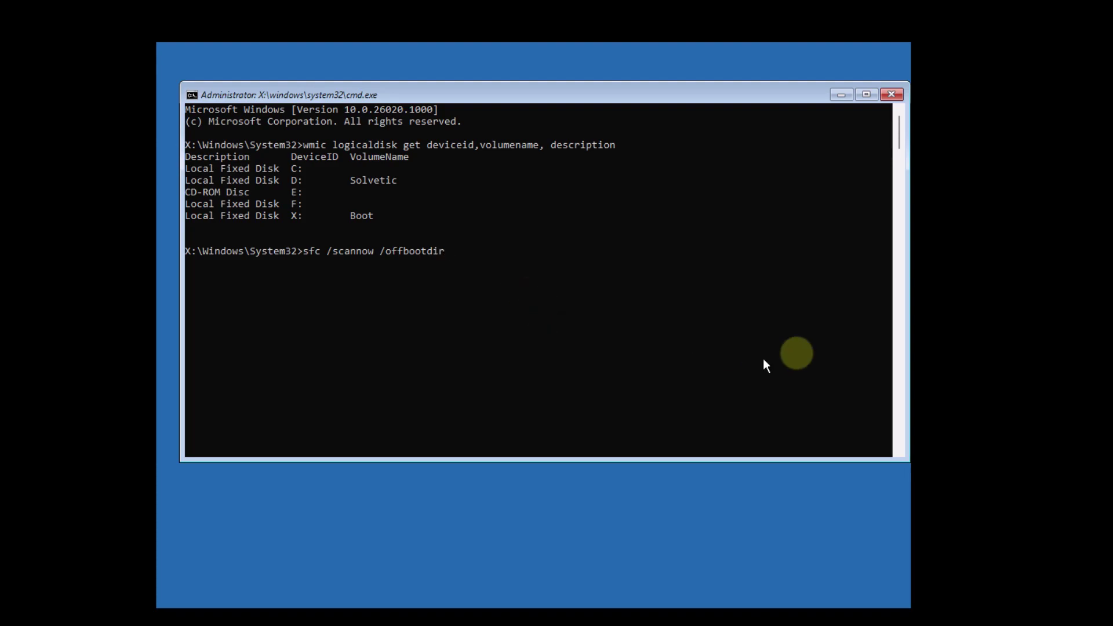
{"action": "type", "text": "=c"}
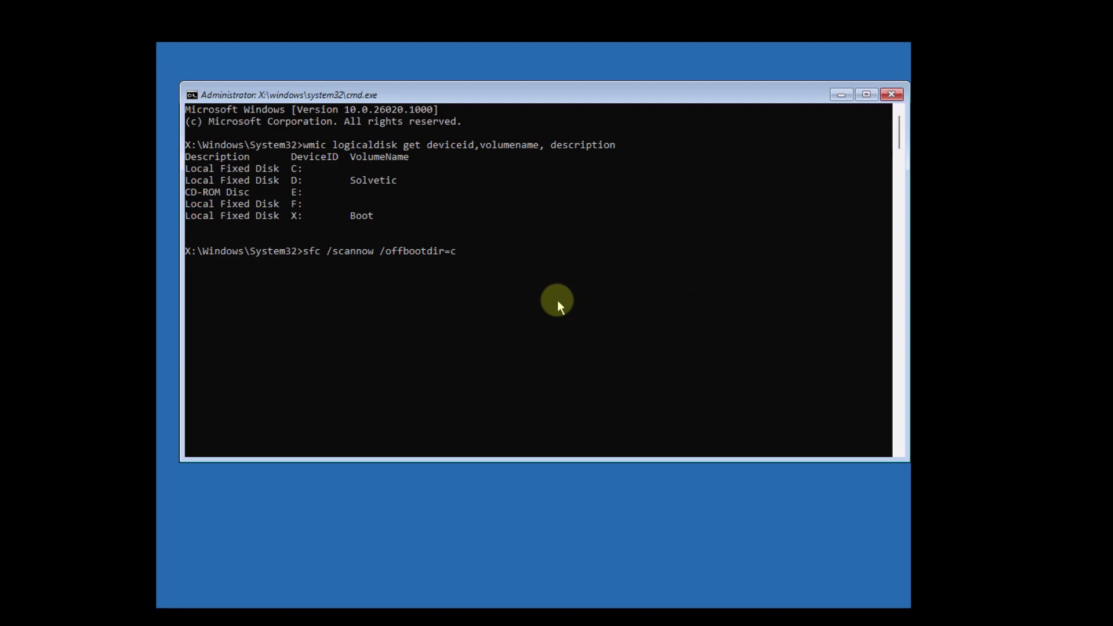
{"action": "type", "text": ":\\"}
{"action": "type", "text": " /"}
{"action": "type", "text": "off"}
{"action": "type", "text": "wind"}
{"action": "type", "text": "ir=c:"}
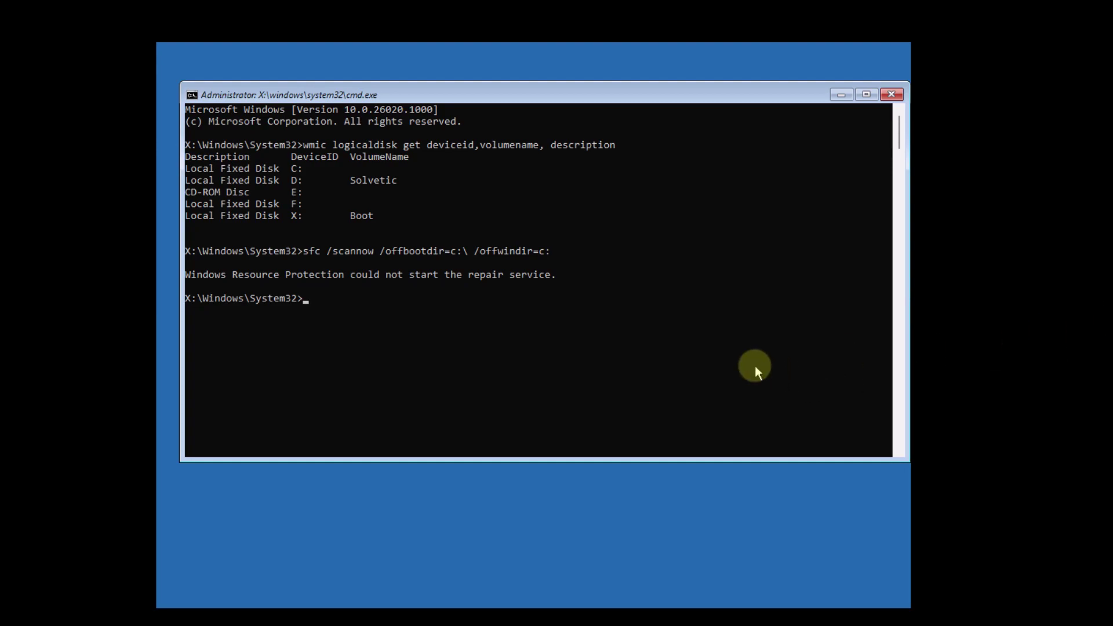
{"action": "type", "text": "s"}
Run DISM /Online /Cleanup-Image /Restorehealth, which fails with Error 87.
{"action": "key", "text": "Return"}
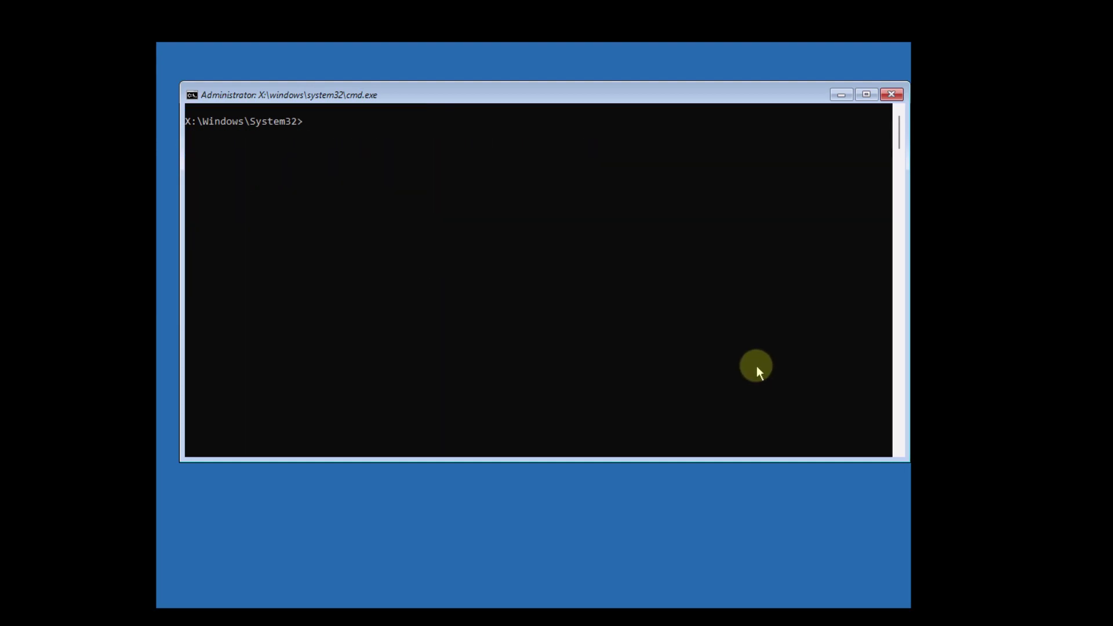
{"action": "type", "text": "DISM /"}
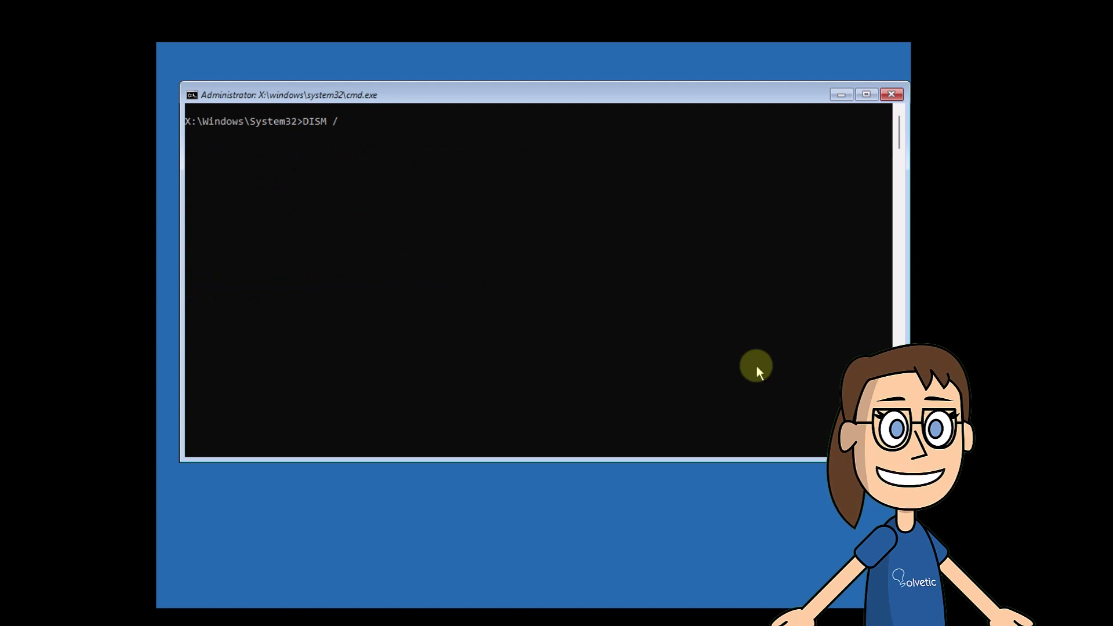
{"action": "type", "text": "ONLINE"}
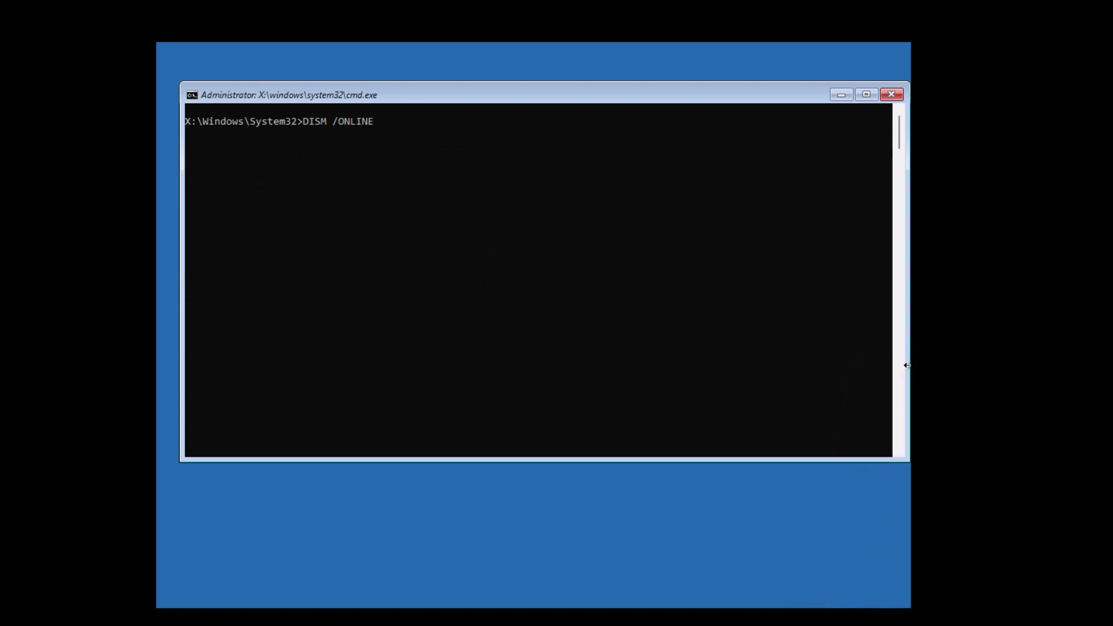
{"action": "left_click", "coordinate": [595, 329]}
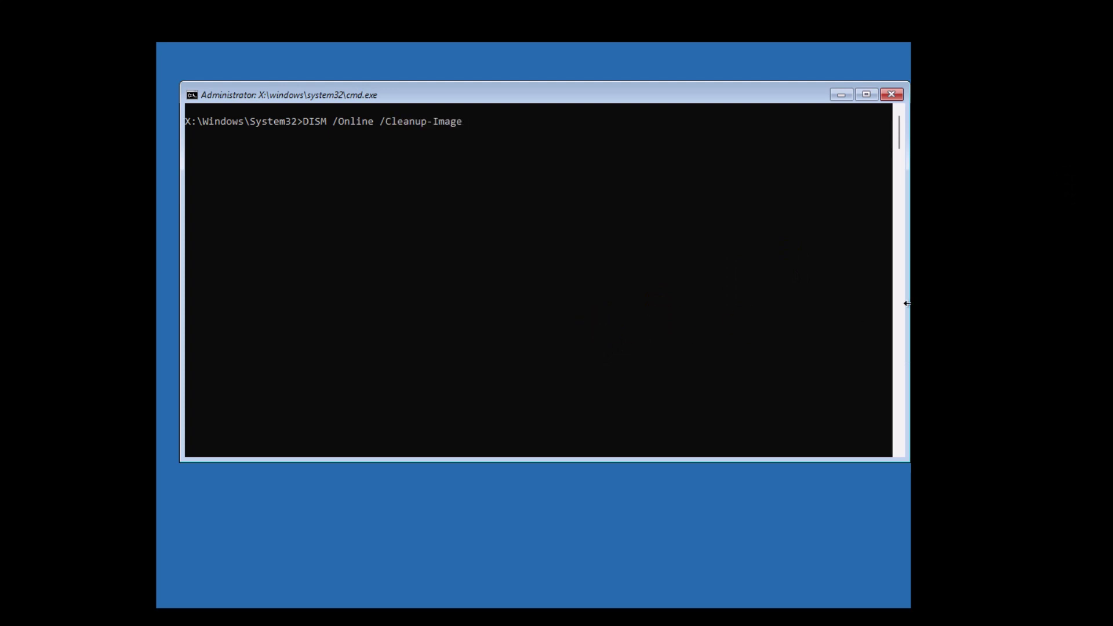
{"action": "left_click", "coordinate": [541, 339]}
{"action": "type", "text": "health"}
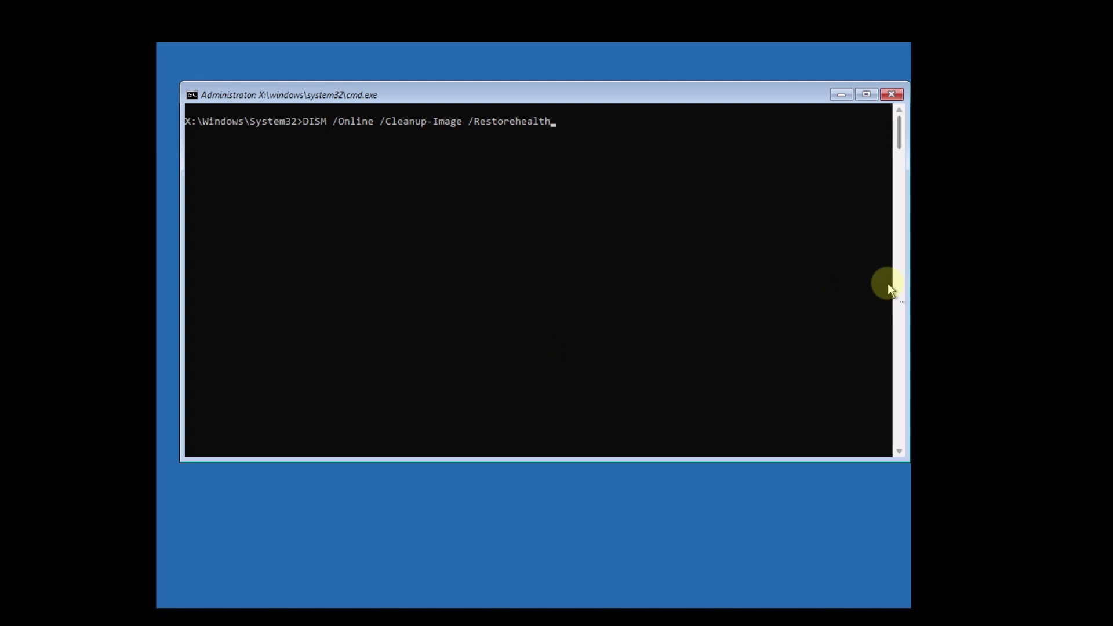
{"action": "key", "text": "Return"}
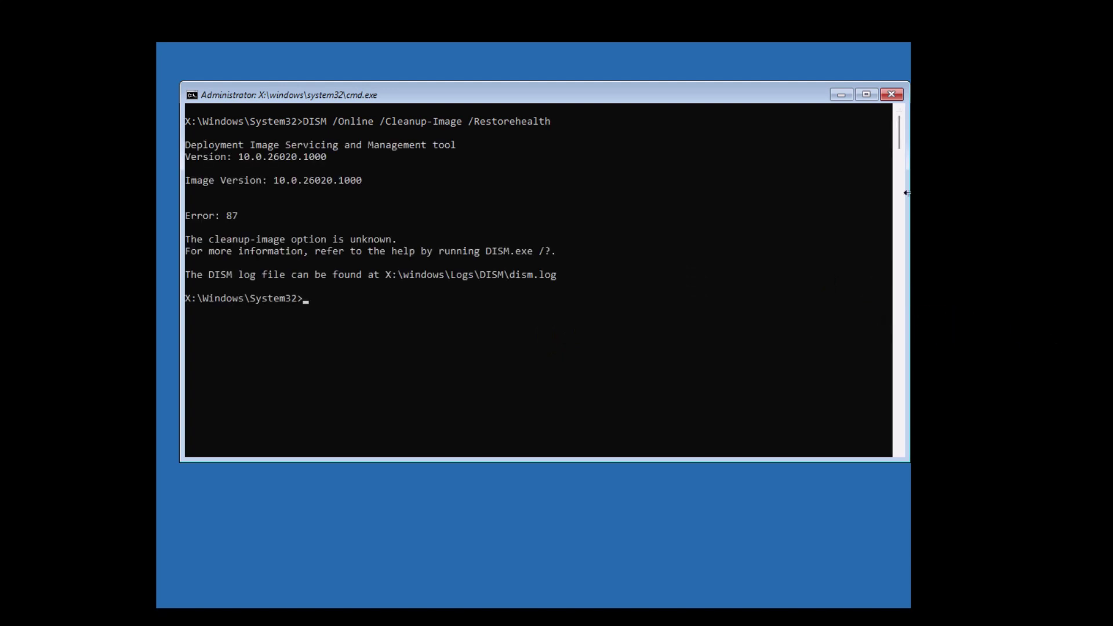
Clear the console and exit back to the recovery options screen.
{"action": "left_click", "coordinate": [483, 391]}
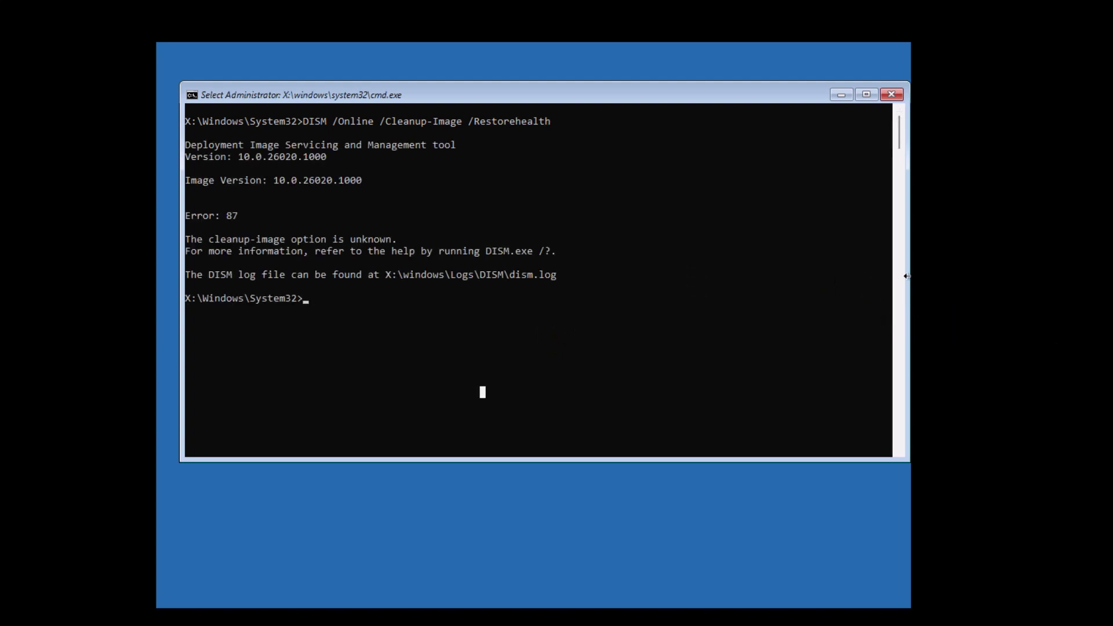
{"action": "key", "text": "Escape"}
{"action": "type", "text": "cls"}
{"action": "key", "text": "Return"}
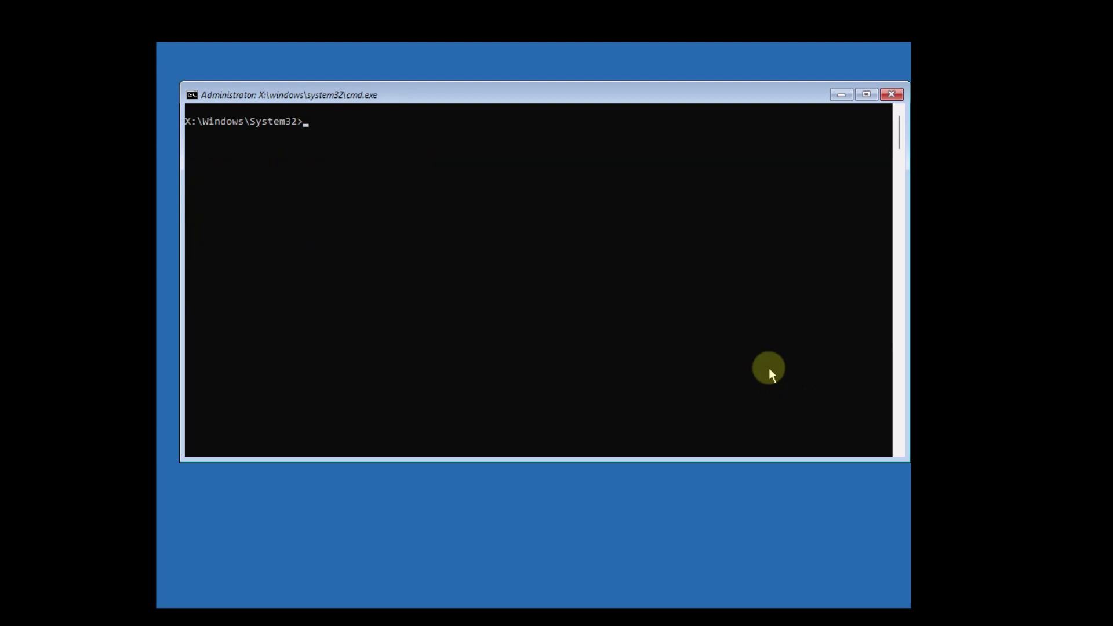
{"action": "type", "text": "exit"}
{"action": "key", "text": "Return"}
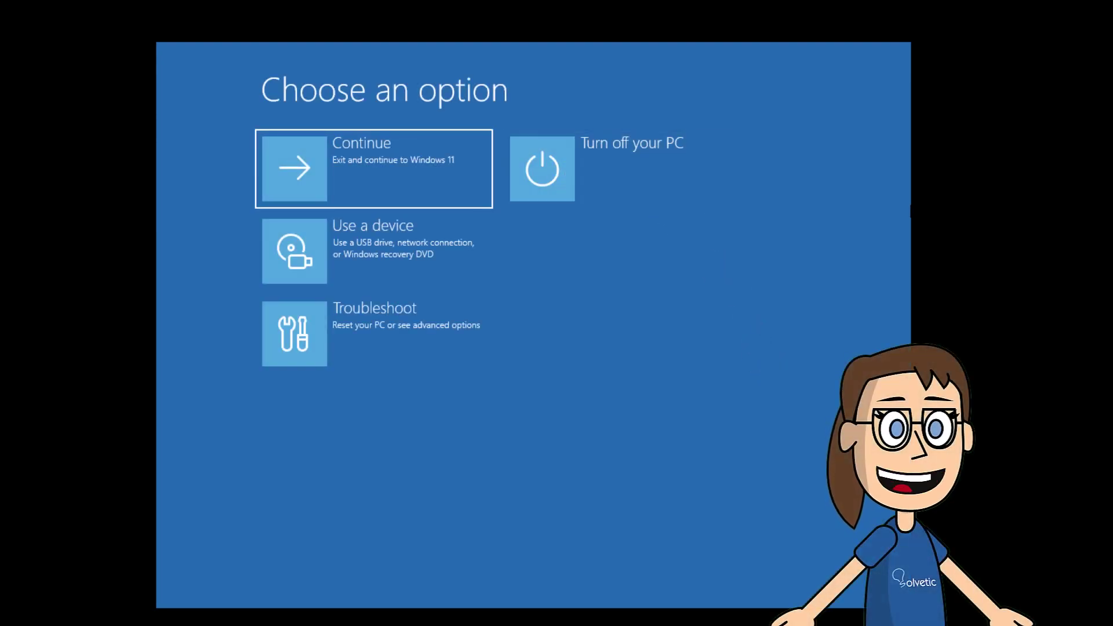
Reset this PC from Troubleshoot, keeping personal files with Local reinstall.
{"action": "left_click", "coordinate": [405, 329]}
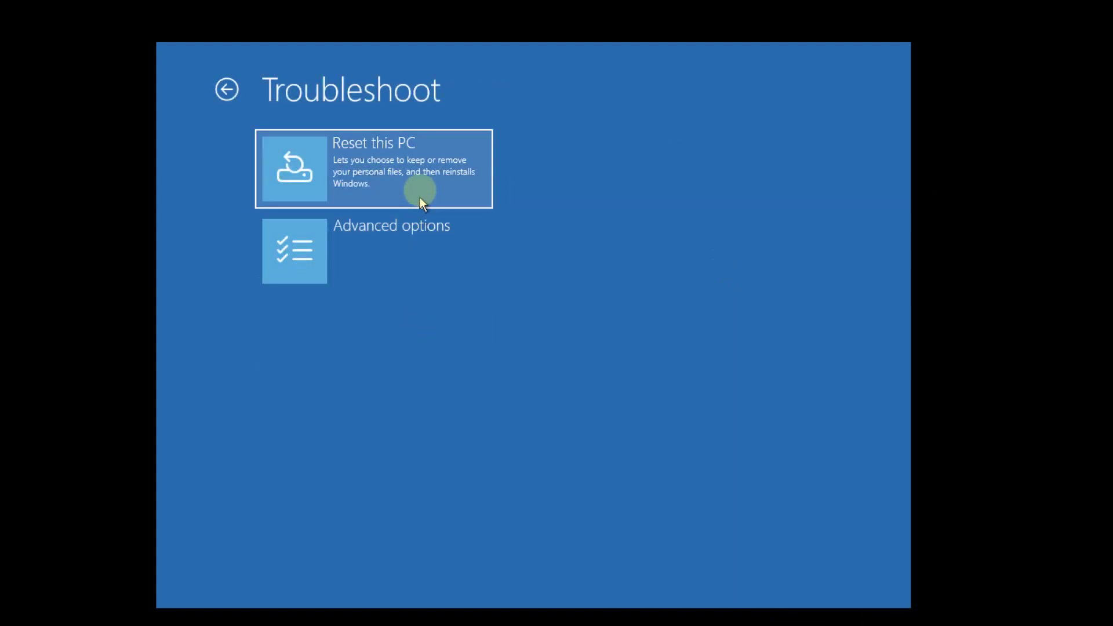
{"action": "left_click", "coordinate": [422, 179]}
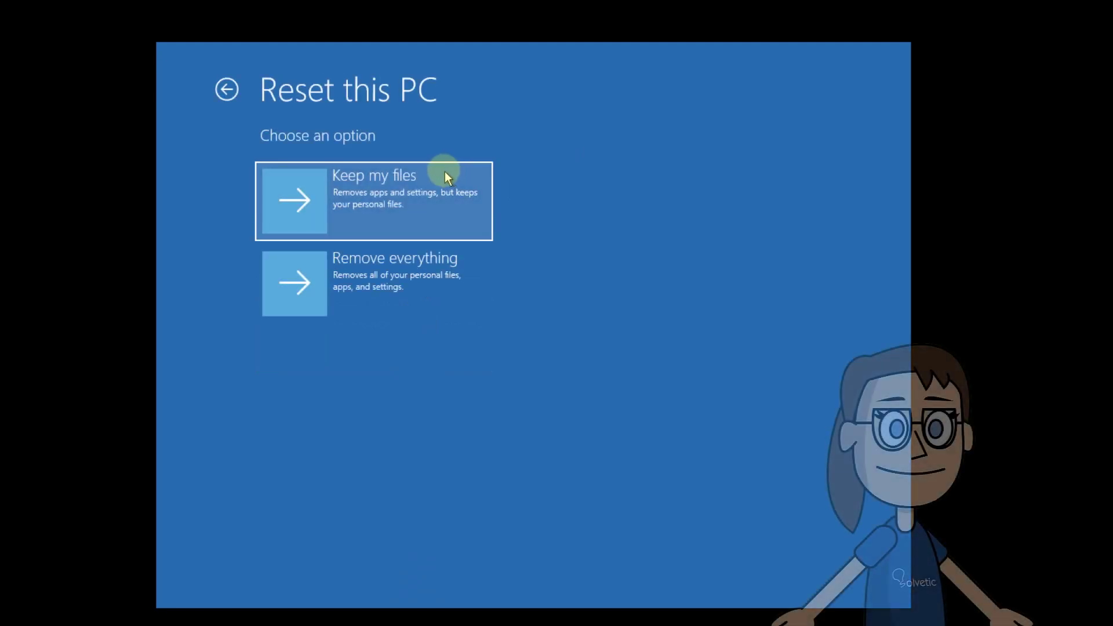
{"action": "left_click", "coordinate": [431, 193]}
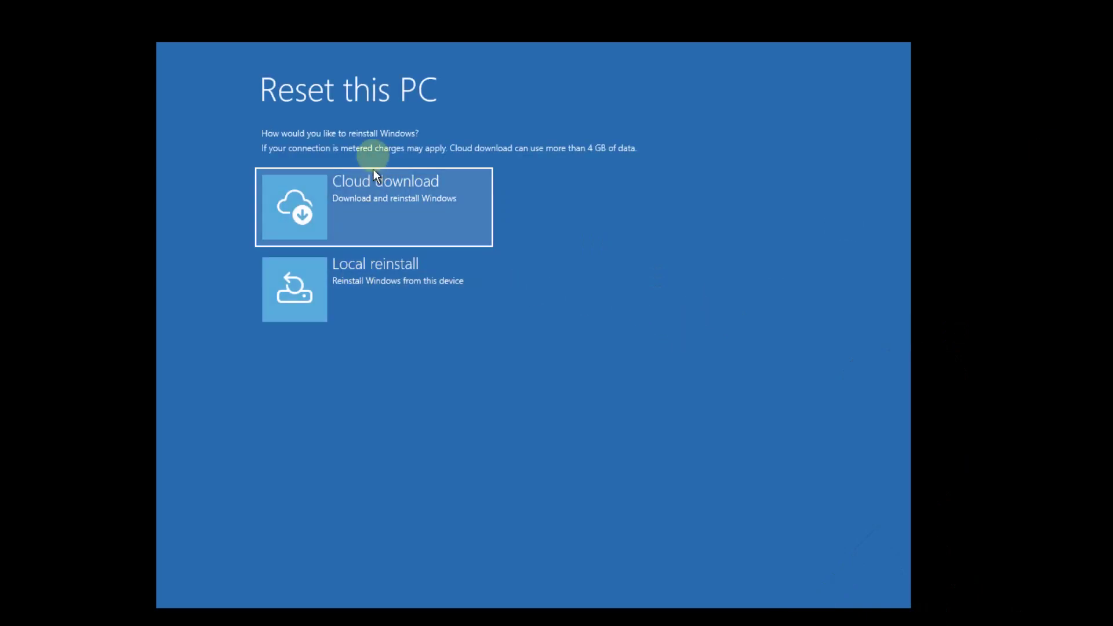
{"action": "left_click", "coordinate": [393, 284]}
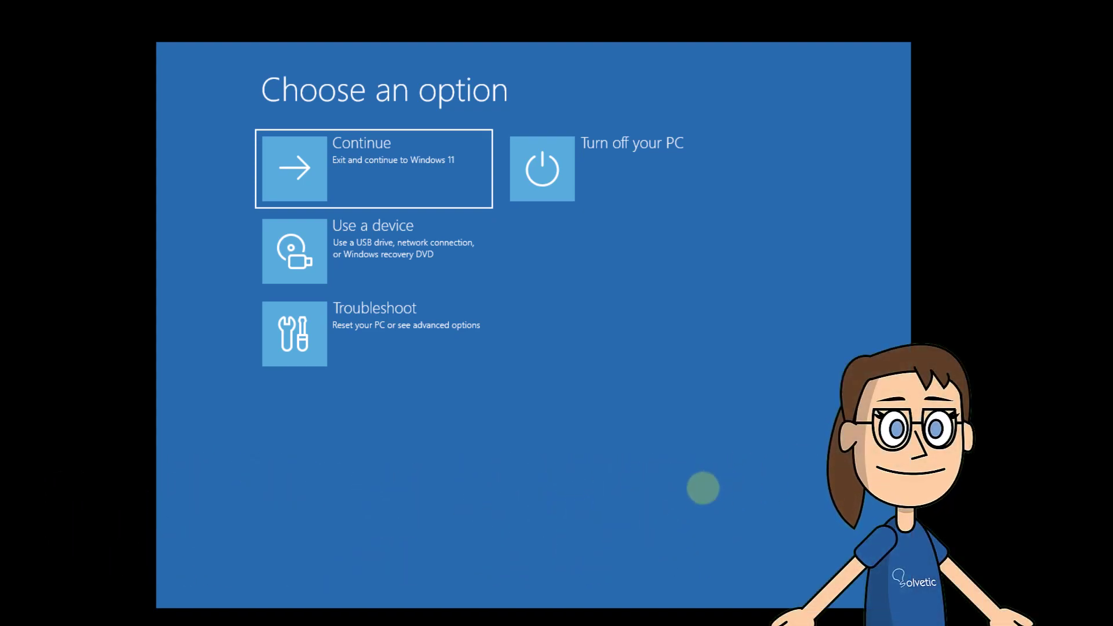
Run Startup Repair from Advanced options to diagnose the PC.
{"action": "left_click", "coordinate": [442, 338]}
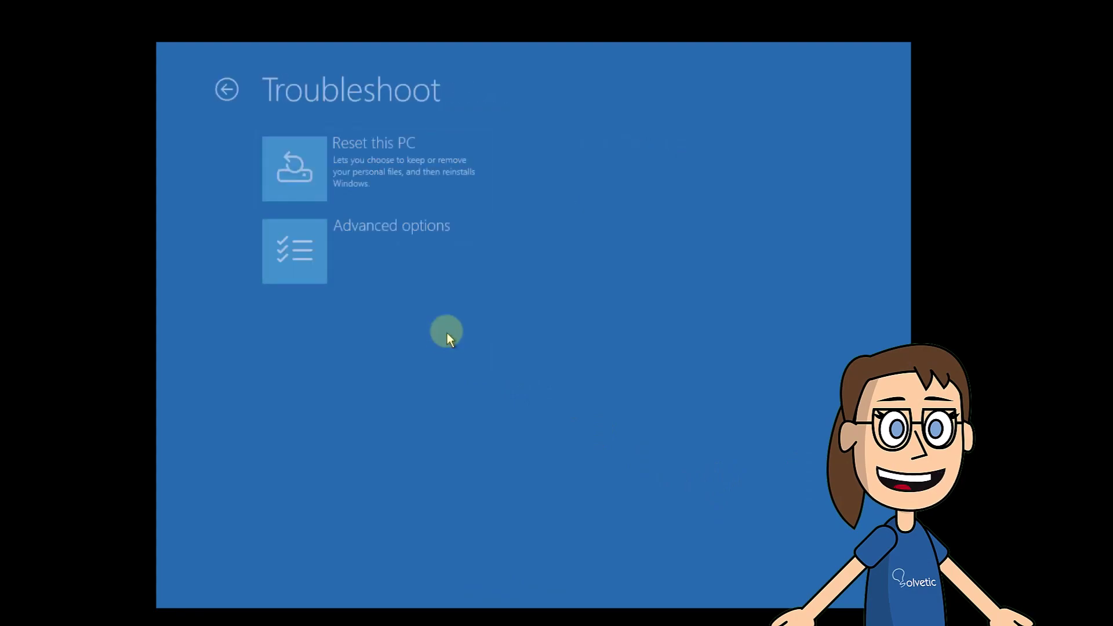
{"action": "left_click", "coordinate": [446, 271]}
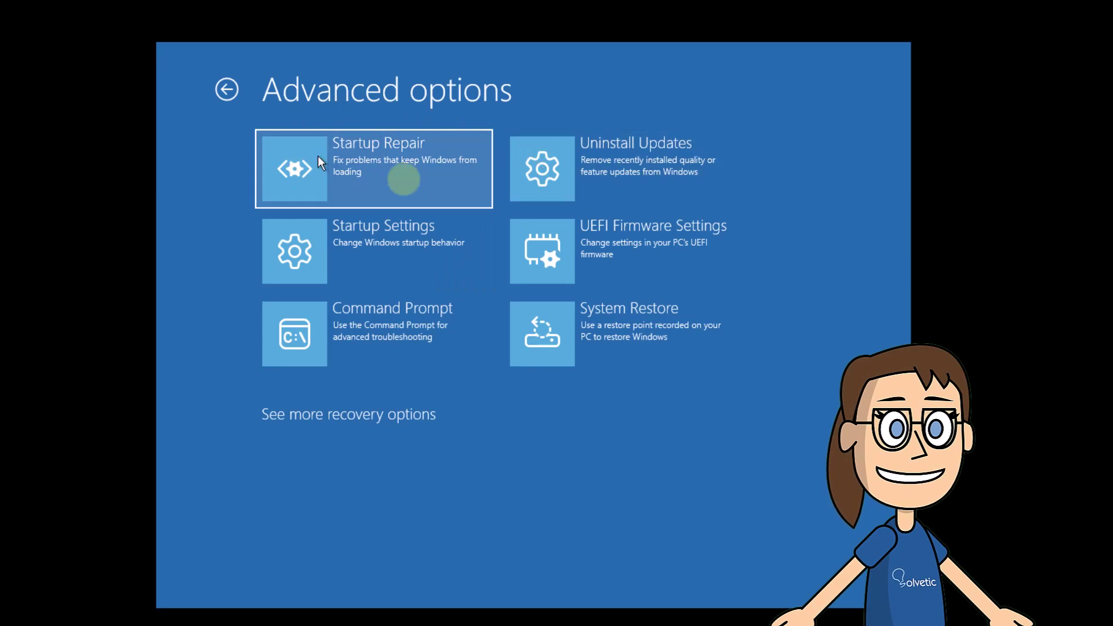
{"action": "left_click", "coordinate": [410, 147]}
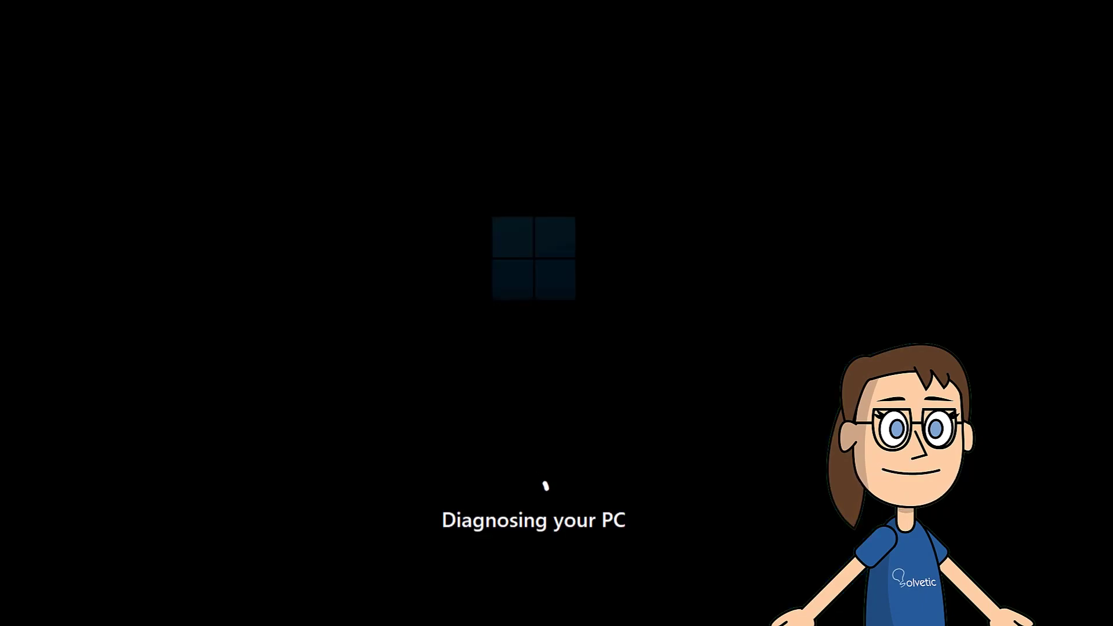